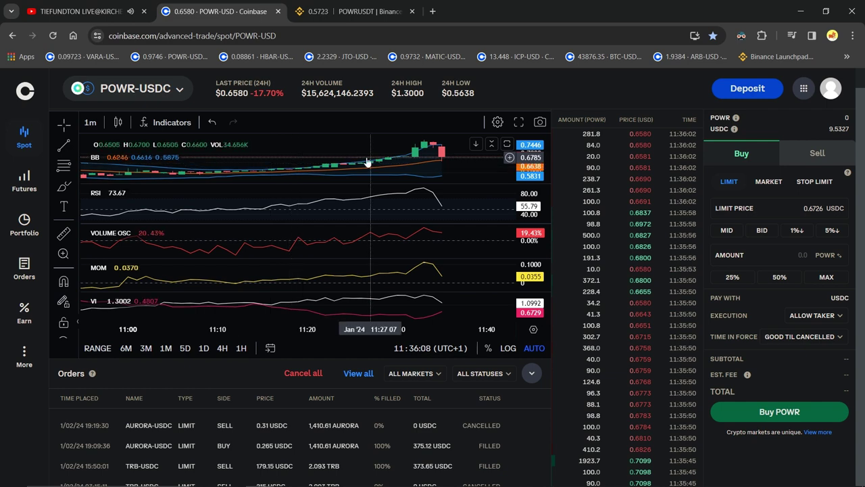
pyautogui.scroll(1, 352, 160)
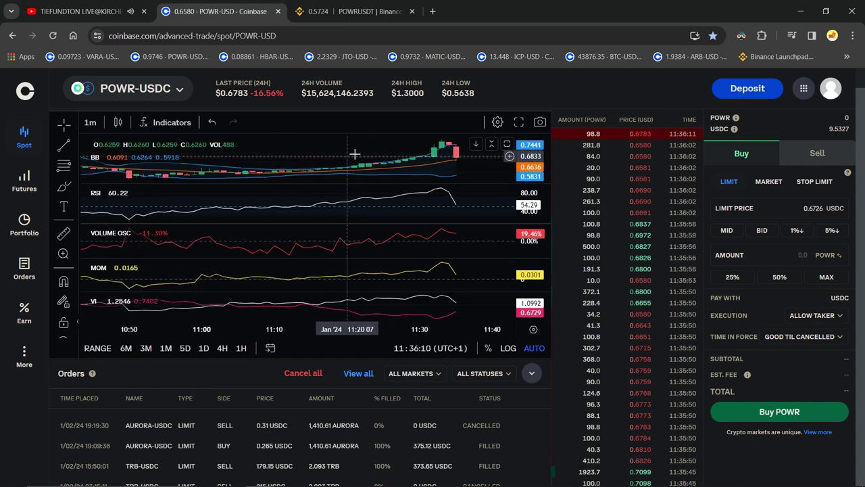
pyautogui.scroll(2, 355, 159)
pyautogui.scroll(1, 358, 157)
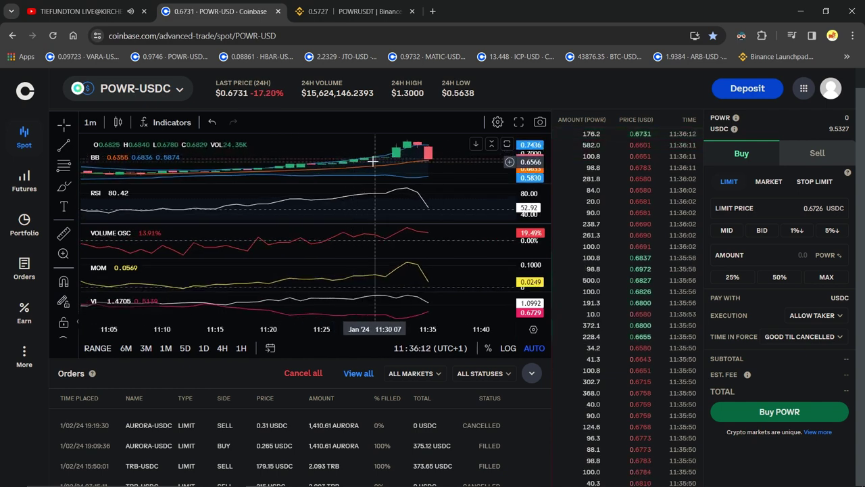
pyautogui.hscroll(3, 382, 162)
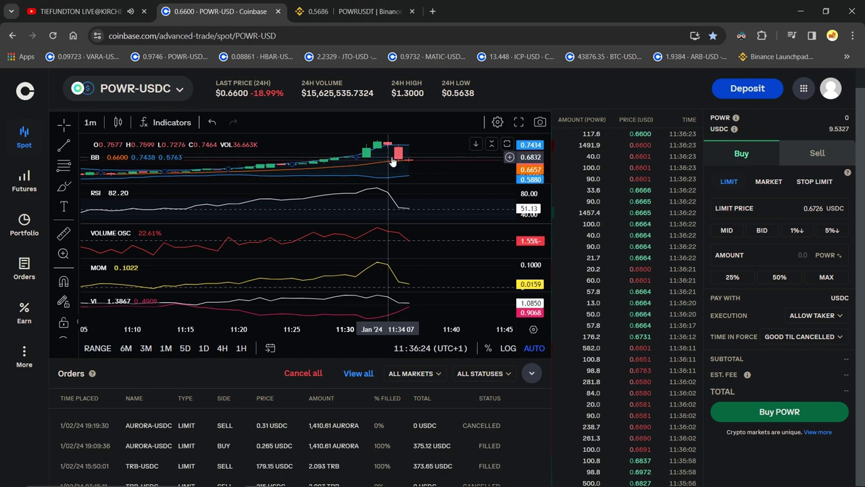
# Switch to the Binance POWR/USDT page and show Powerledger's project information
pyautogui.click(373, 12)
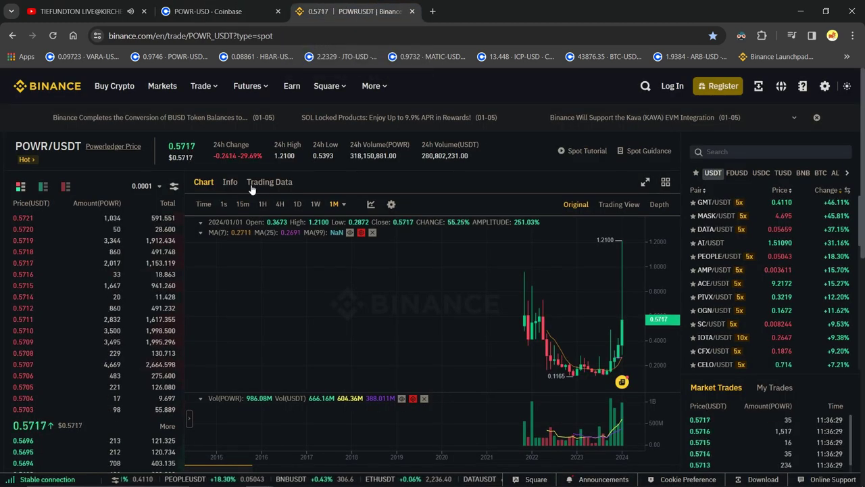
pyautogui.click(230, 183)
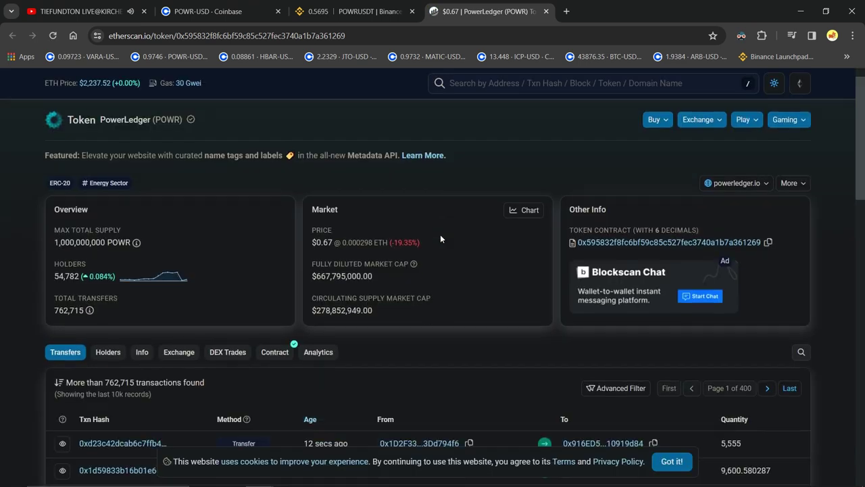
pyautogui.scroll(-2, 440, 239)
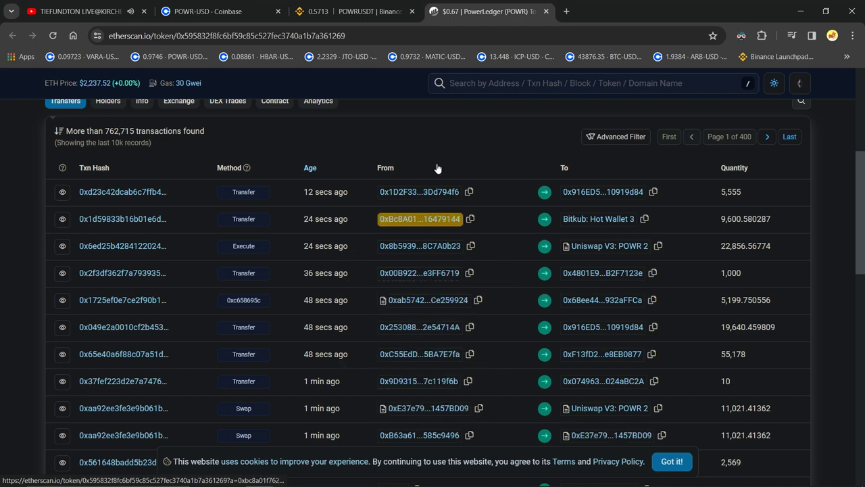
pyautogui.scroll(1, 508, 173)
pyautogui.scroll(-1, 512, 185)
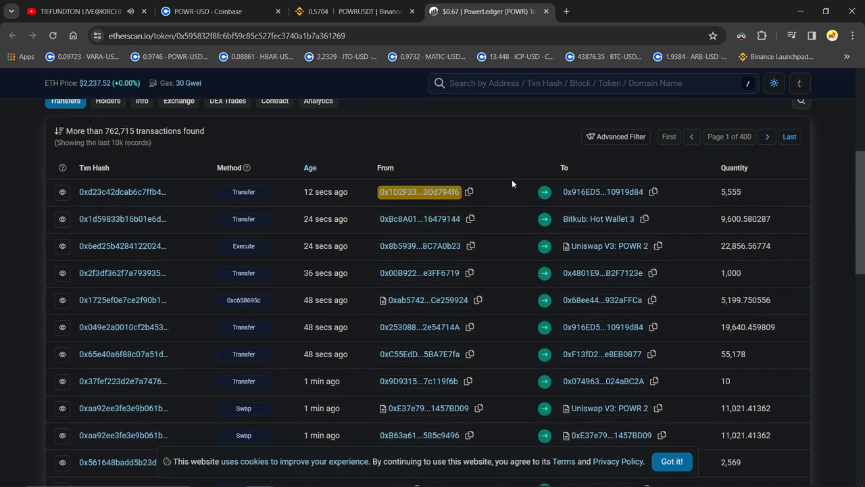
# Open Etherscan's Advanced Filter for POWR ERC-20 transactions and check the Additional Filters panel
pyautogui.click(614, 142)
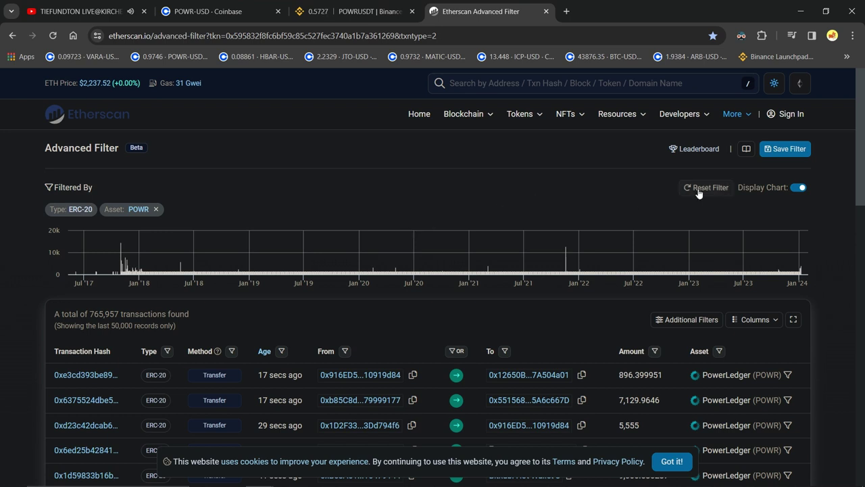
pyautogui.scroll(-1, 560, 319)
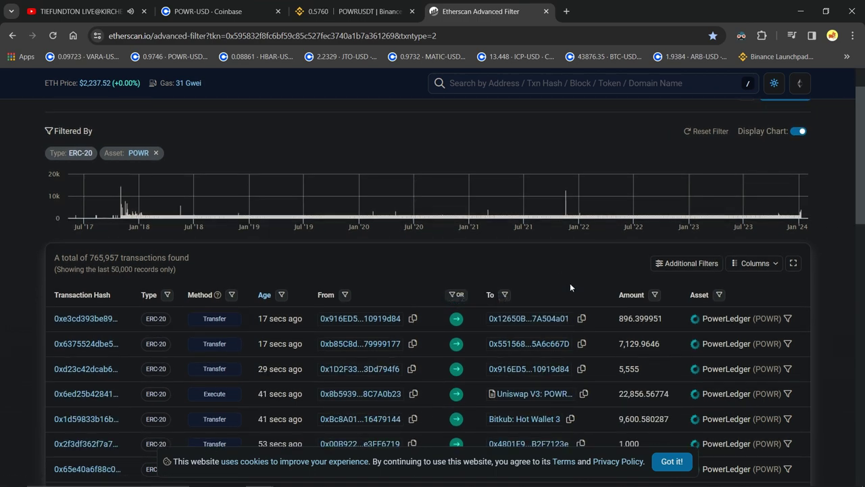
pyautogui.click(714, 264)
pyautogui.write('UEEx')
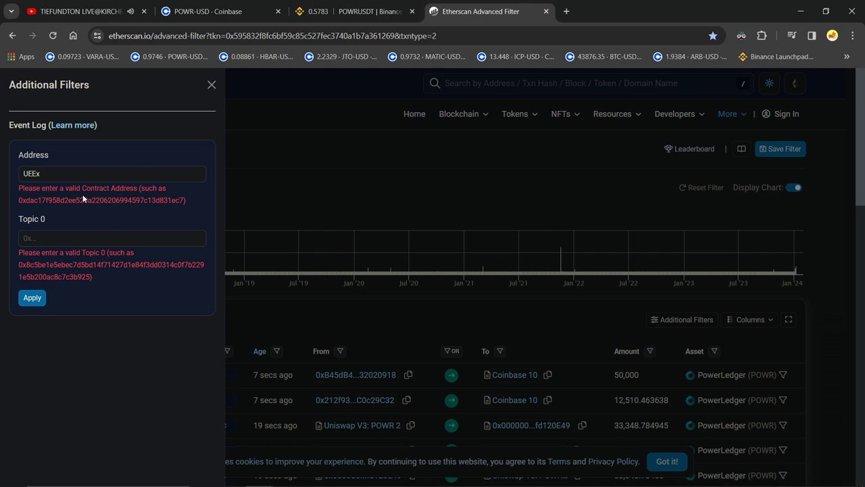
pyautogui.click(476, 315)
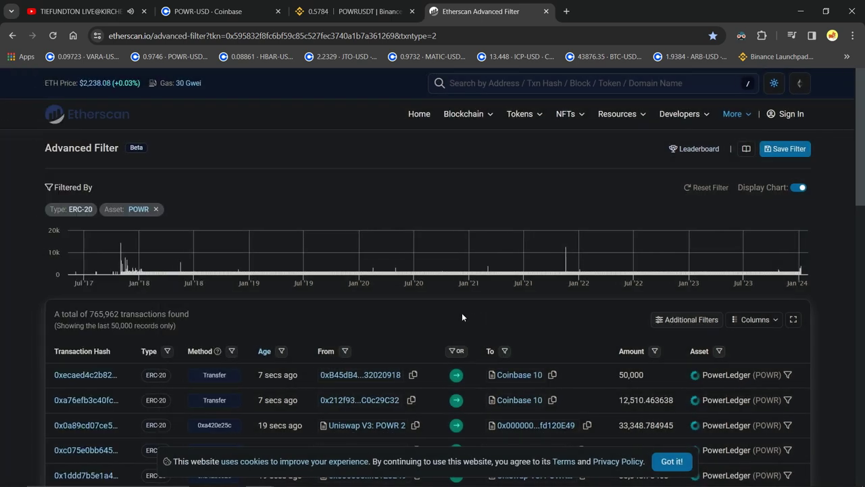
pyautogui.scroll(-1, 477, 300)
pyautogui.scroll(1, 478, 300)
pyautogui.scroll(-3, 436, 349)
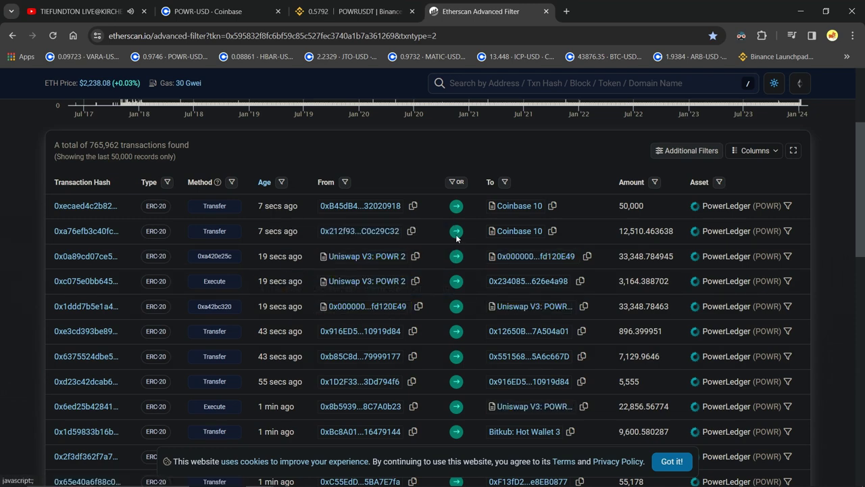
pyautogui.scroll(2, 453, 196)
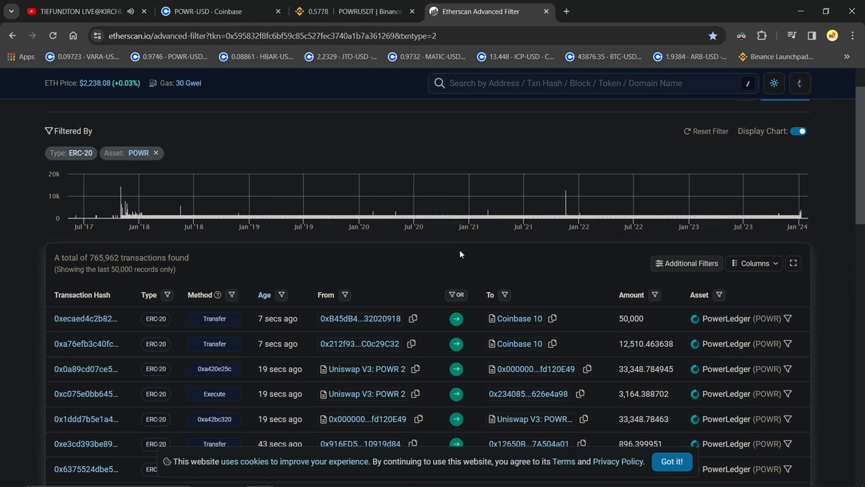
# Open and close Etherscan's Additional Filters panel again
pyautogui.click(688, 263)
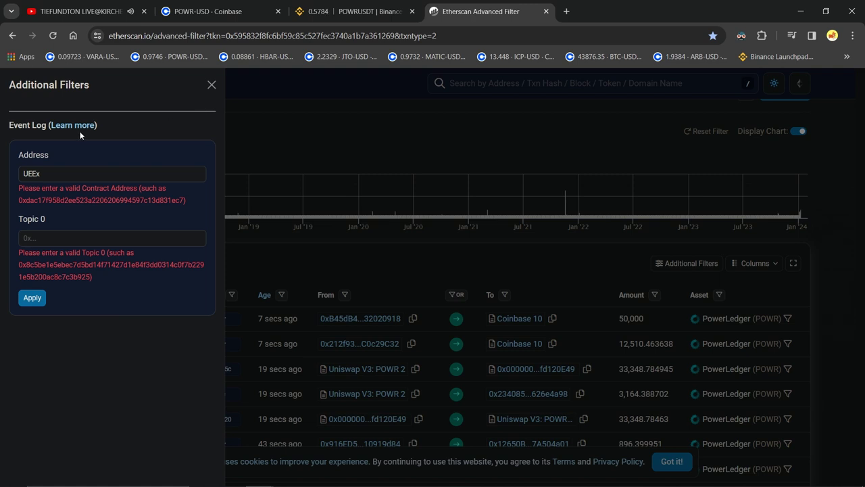
pyautogui.click(211, 86)
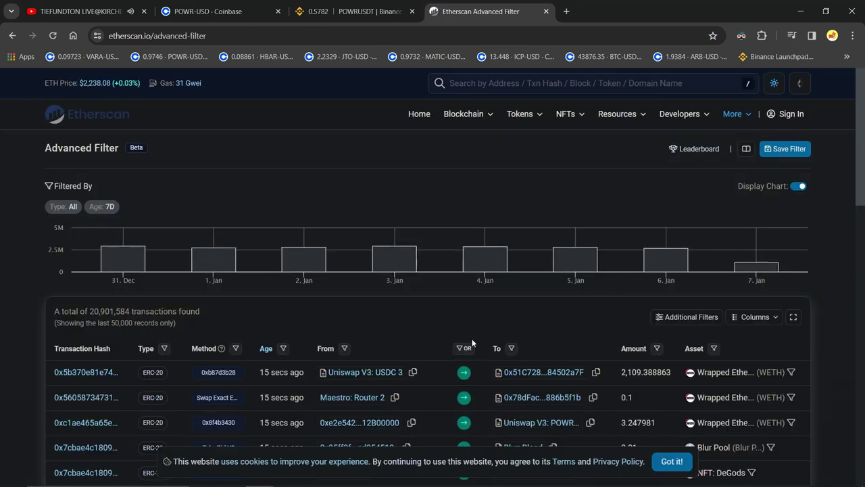
pyautogui.scroll(-2, 407, 318)
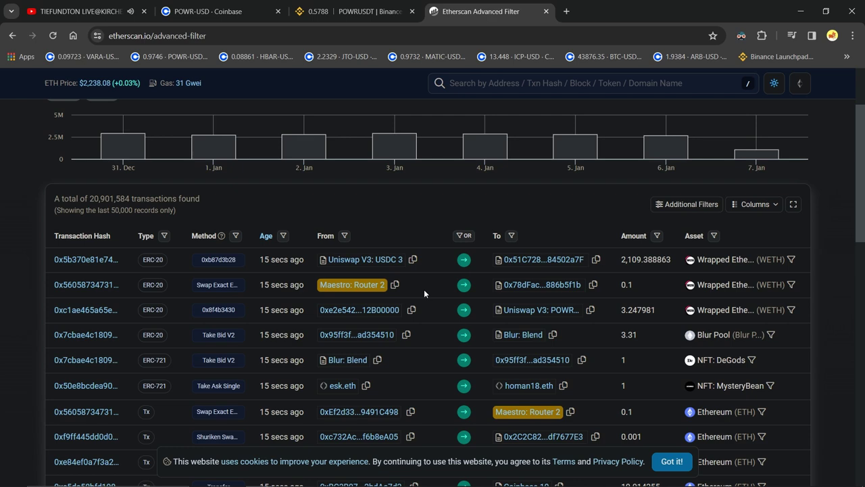
pyautogui.scroll(-3, 431, 211)
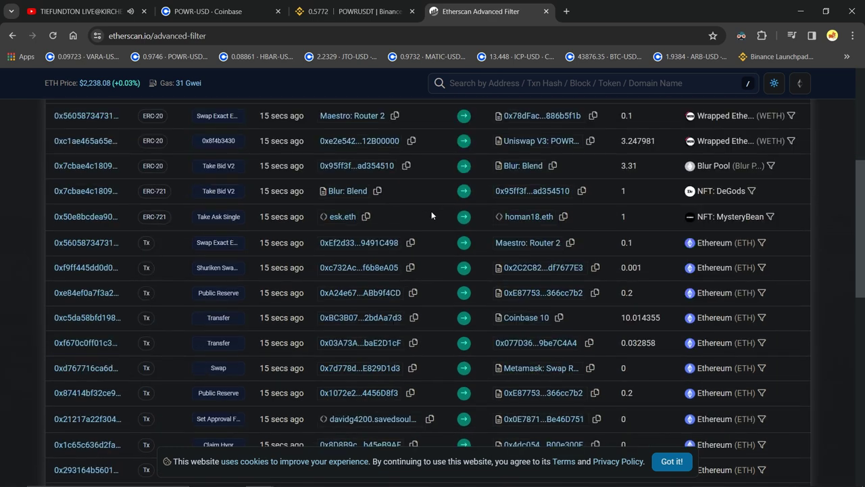
pyautogui.scroll(2, 432, 213)
# Move from the Binance POWR/USDT page back to the Coinbase POWR-USD chart
pyautogui.click(346, 8)
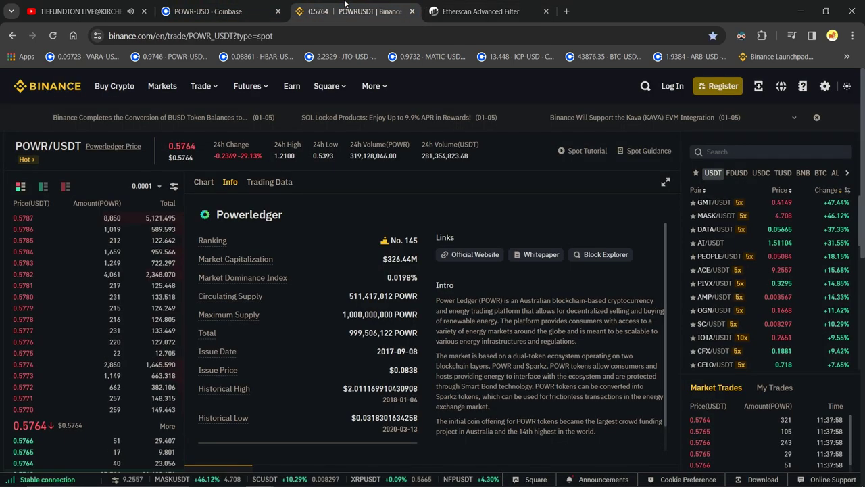
pyautogui.click(81, 11)
pyautogui.click(209, 11)
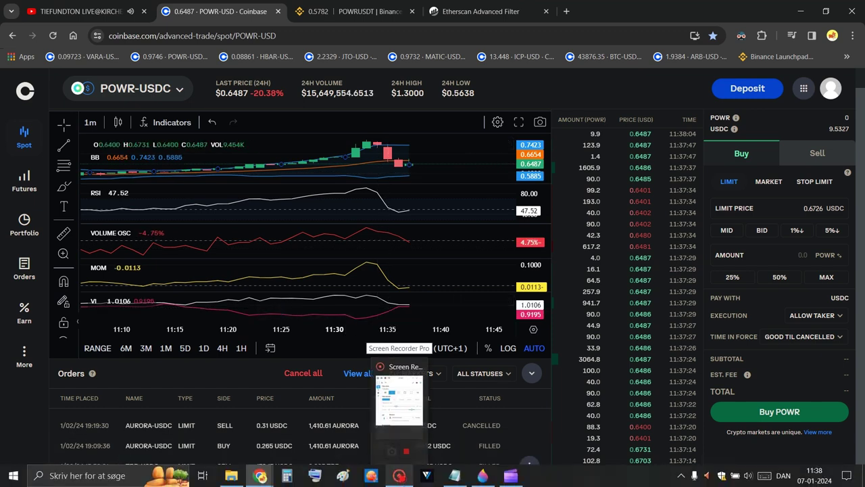
pyautogui.moveTo(386, 165)
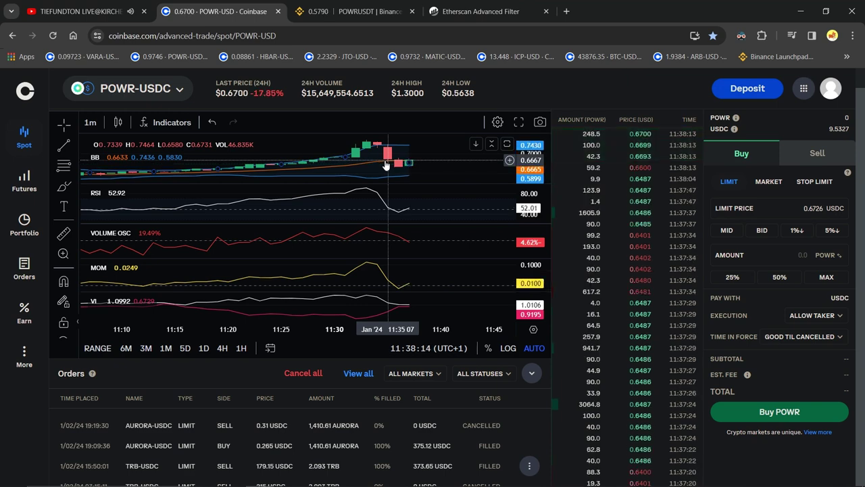
pyautogui.scroll(-3, 368, 173)
pyautogui.scroll(-1, 355, 177)
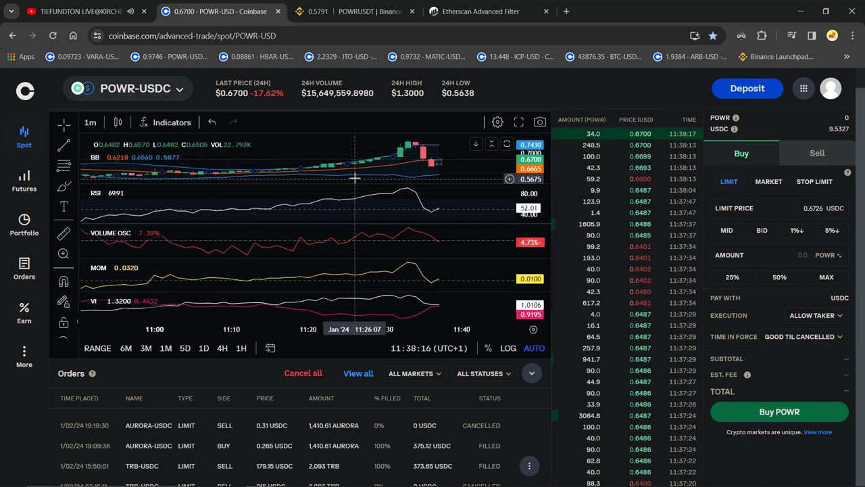
pyautogui.scroll(-3, 355, 178)
pyautogui.scroll(-2, 355, 175)
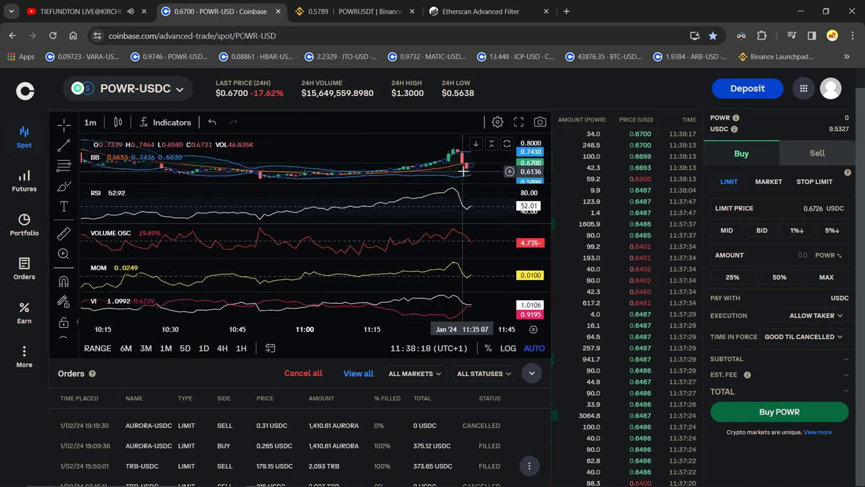
pyautogui.scroll(2, 460, 170)
pyautogui.scroll(2, 446, 167)
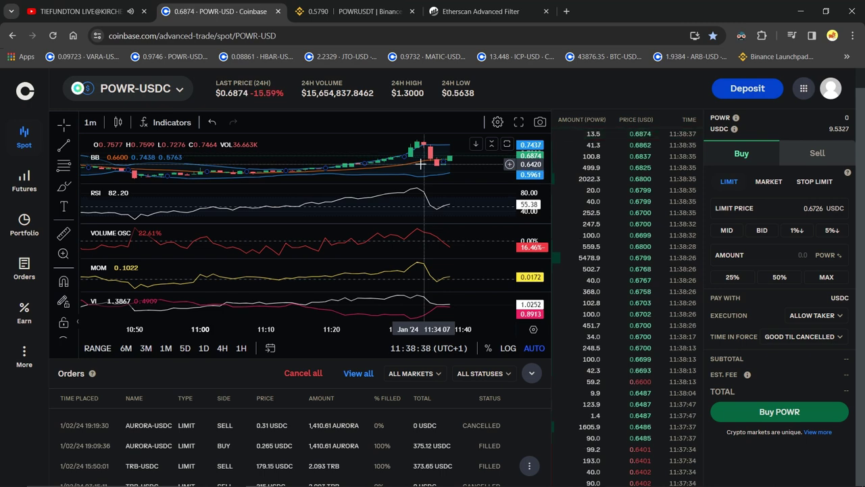
pyautogui.hscroll(-5, 413, 172)
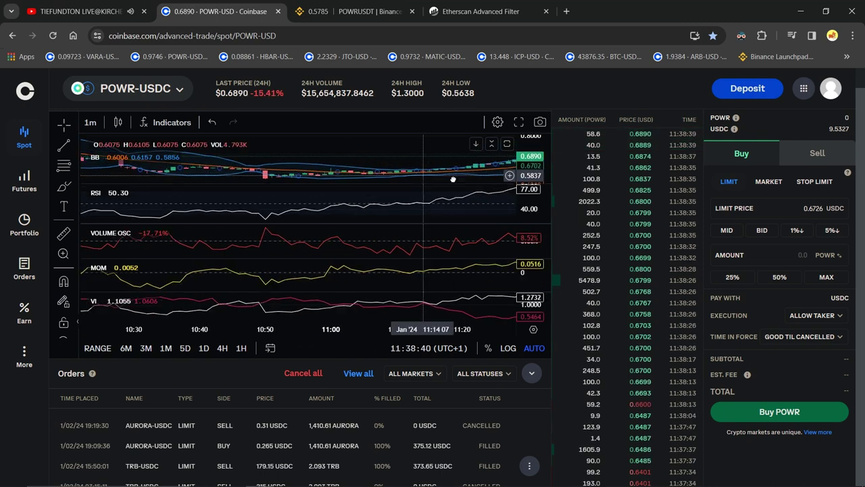
pyautogui.scroll(-3, 400, 186)
pyautogui.scroll(-3, 349, 194)
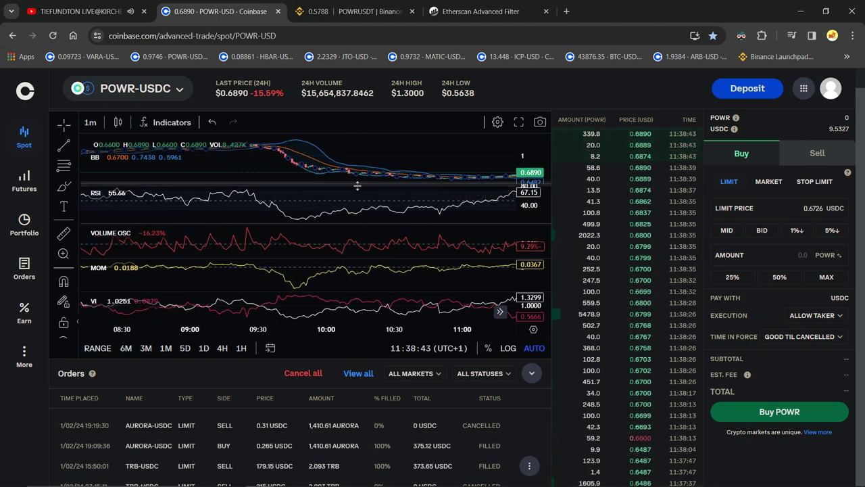
pyautogui.scroll(1, 368, 184)
pyautogui.scroll(1, 379, 183)
pyautogui.hscroll(-2, 381, 183)
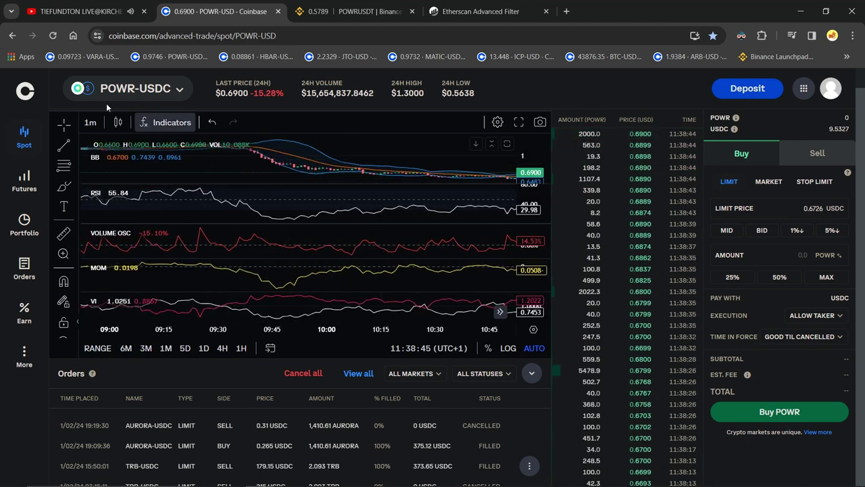
# Switch the POWR-USDC chart to 15-minute candles, then go to Binance POWR/USDT
pyautogui.click(90, 123)
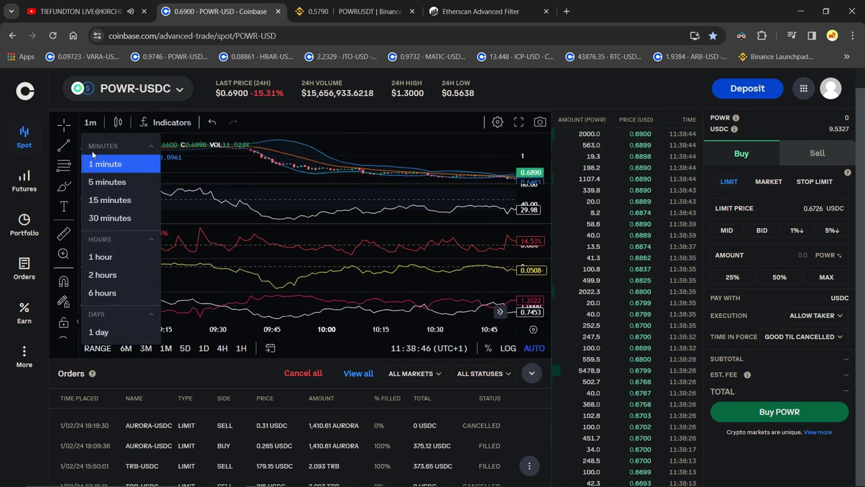
pyautogui.click(104, 200)
pyautogui.scroll(1, 399, 174)
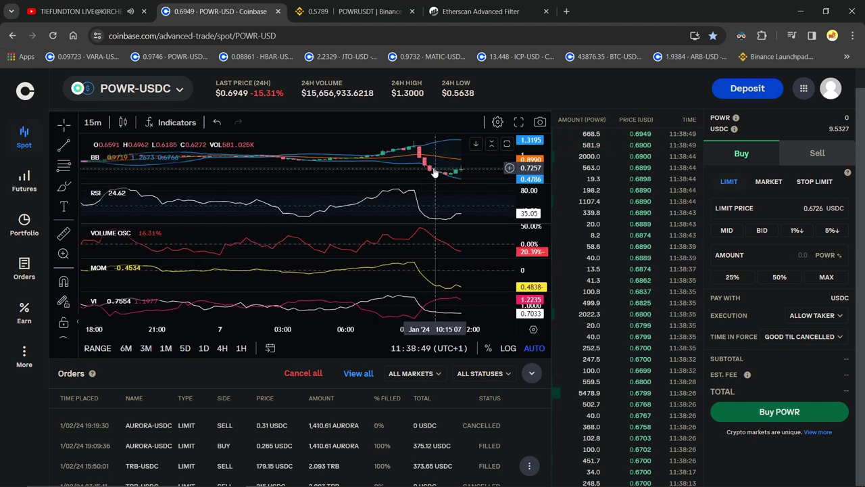
pyautogui.scroll(1, 387, 171)
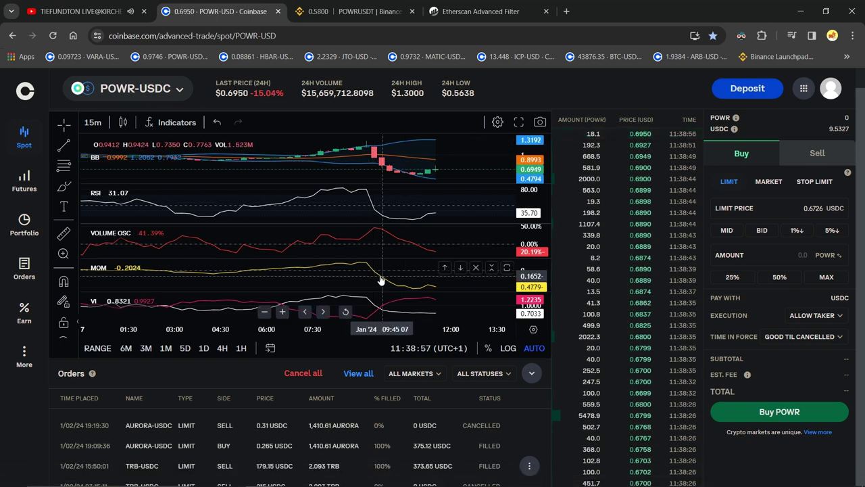
pyautogui.click(340, 8)
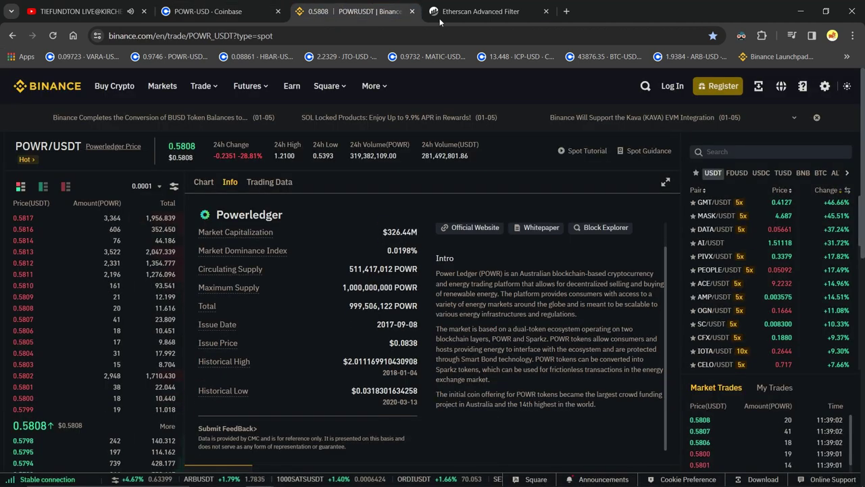
# Return to the Etherscan Advanced Filter results and show 100 rows per page
pyautogui.click(439, 15)
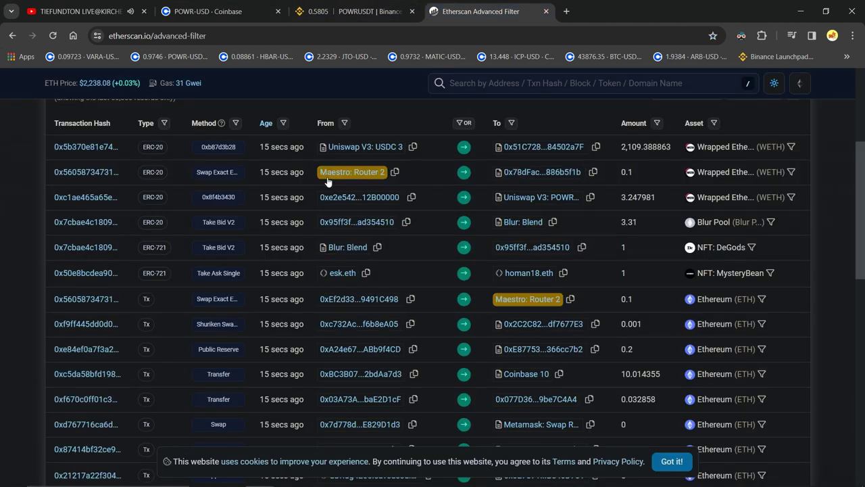
pyautogui.scroll(-3, 286, 136)
pyautogui.scroll(-1, 280, 242)
pyautogui.scroll(-5, 279, 247)
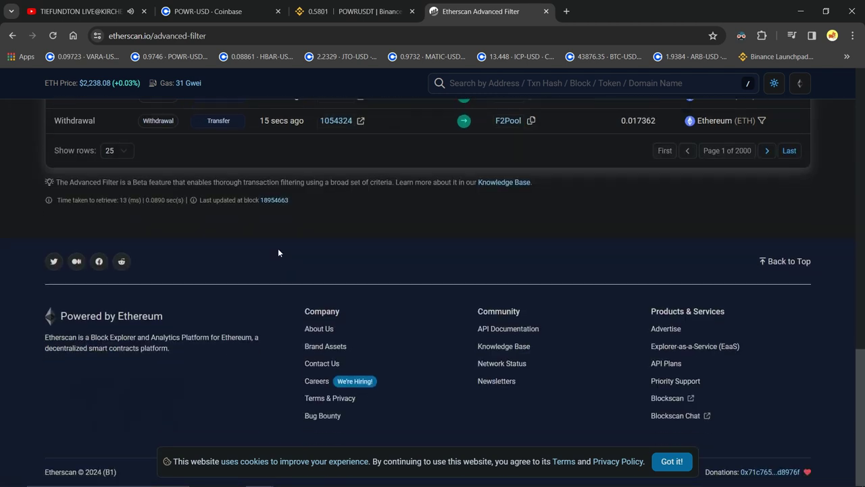
pyautogui.click(111, 150)
pyautogui.click(118, 187)
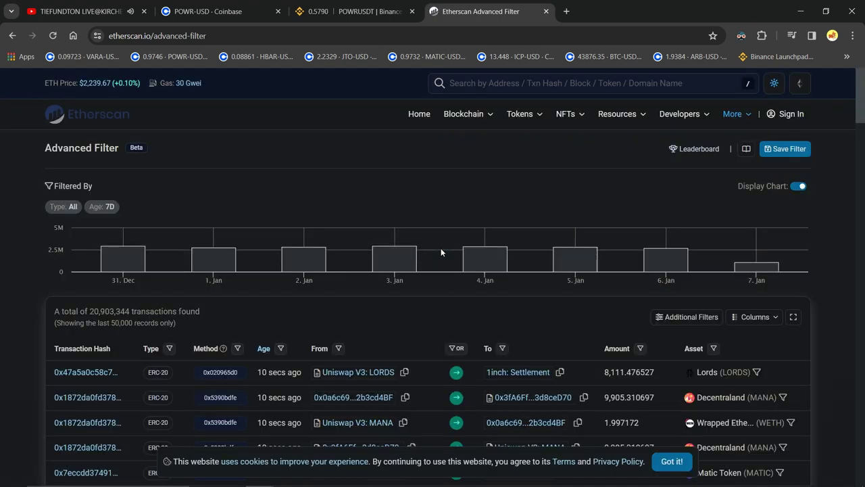
pyautogui.moveTo(485, 258)
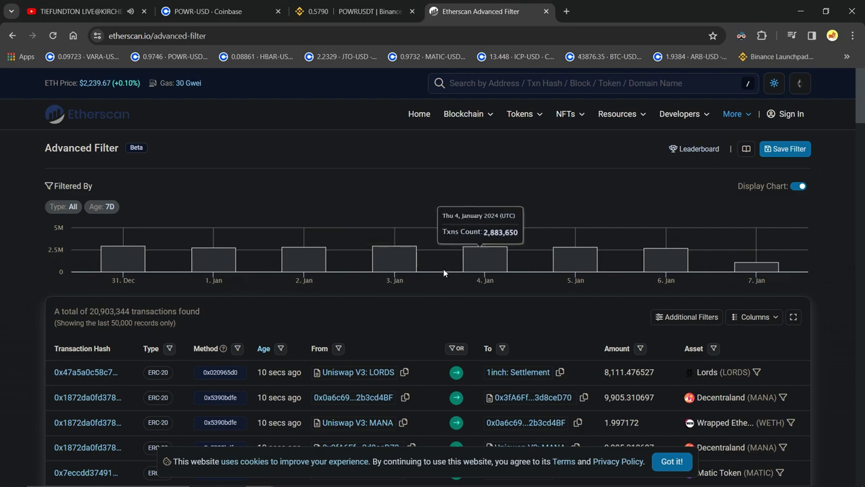
pyautogui.scroll(-2, 426, 313)
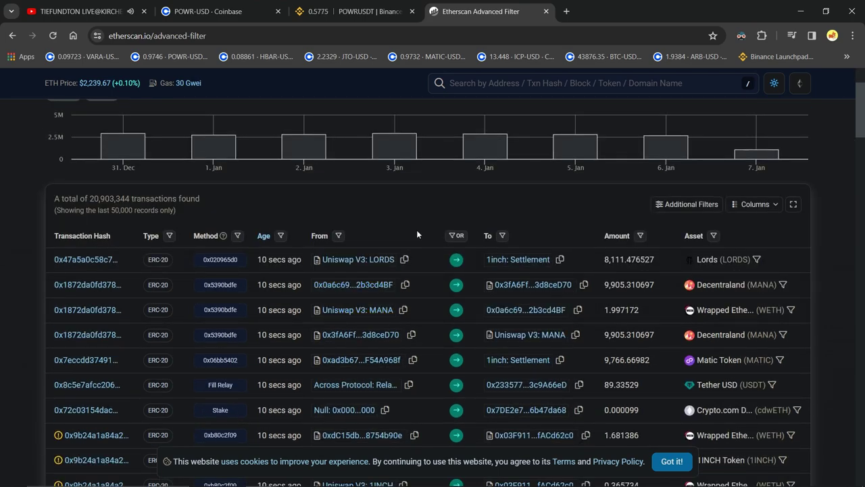
pyautogui.scroll(-3, 423, 231)
pyautogui.scroll(-3, 423, 230)
pyautogui.scroll(-3, 423, 230)
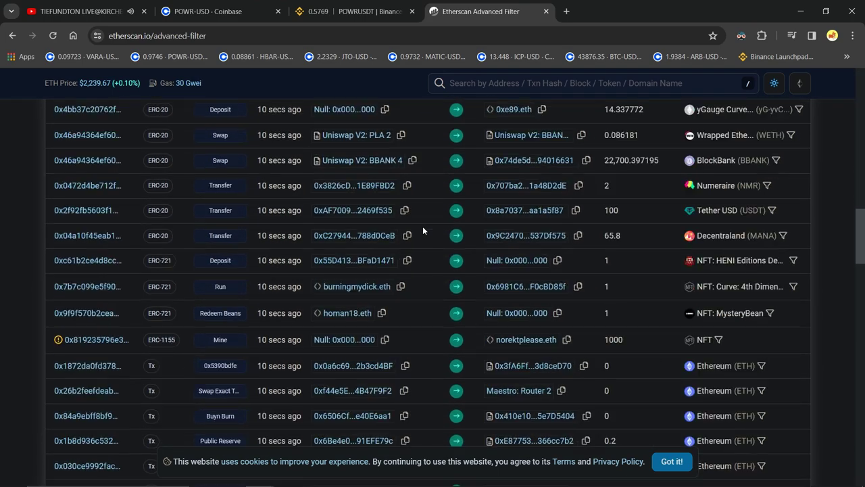
pyautogui.scroll(-3, 423, 230)
pyautogui.scroll(-3, 423, 231)
pyautogui.scroll(-3, 423, 231)
pyautogui.scroll(-3, 423, 230)
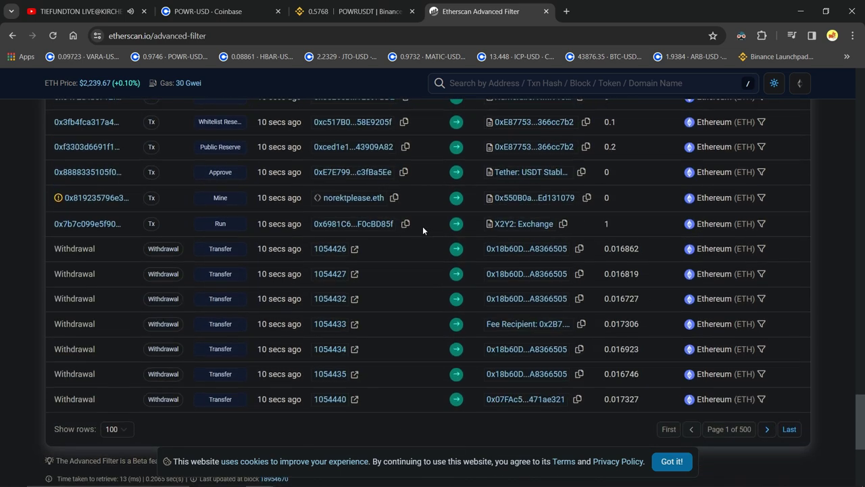
pyautogui.scroll(-3, 419, 259)
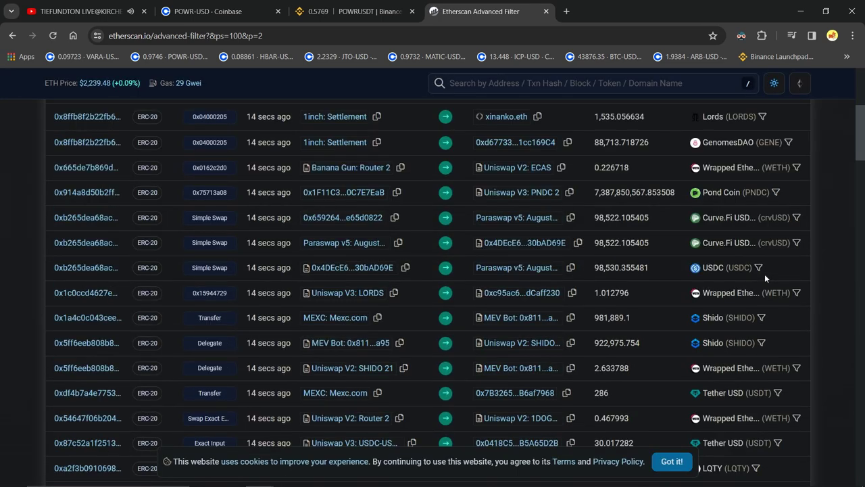
pyautogui.scroll(-1, 765, 277)
pyautogui.scroll(-5, 764, 277)
pyautogui.scroll(-5, 765, 277)
pyautogui.scroll(-5, 764, 277)
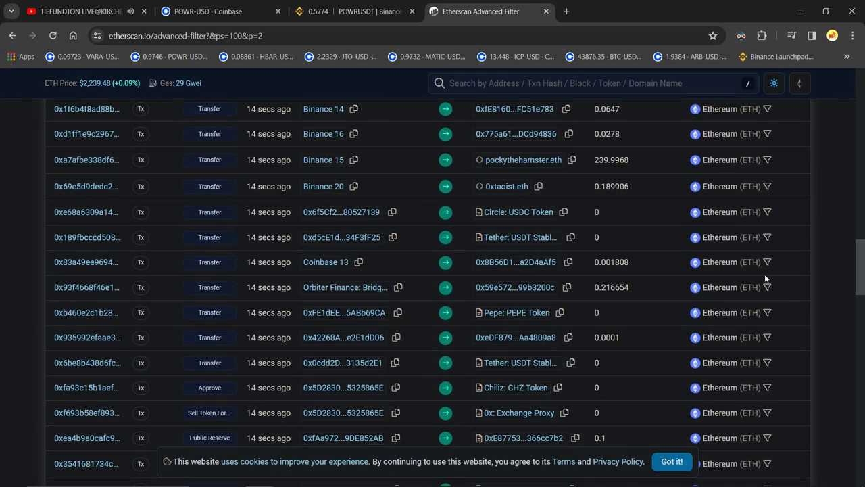
pyautogui.scroll(-5, 765, 278)
pyautogui.scroll(-5, 765, 278)
pyautogui.scroll(-5, 765, 277)
pyautogui.scroll(-5, 766, 277)
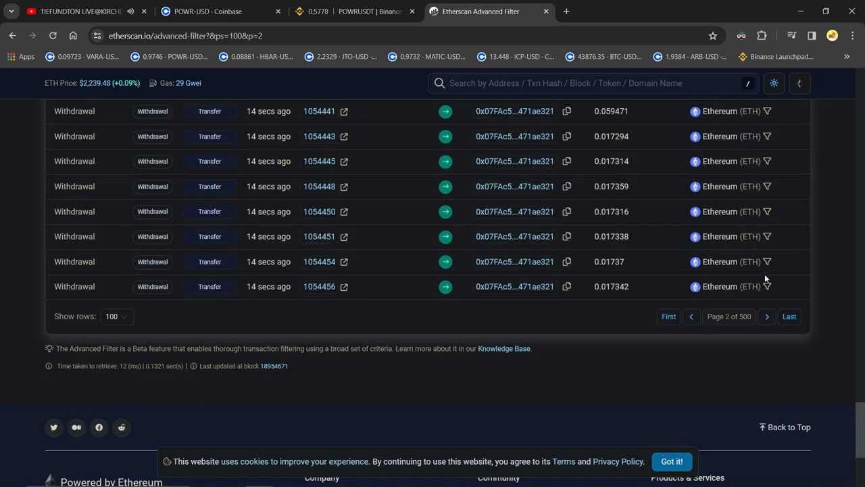
pyautogui.scroll(-1, 765, 277)
pyautogui.scroll(4, 764, 277)
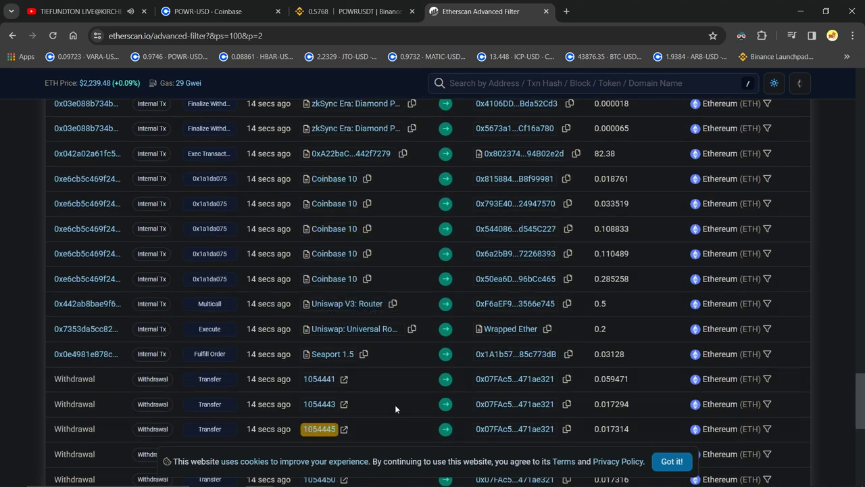
pyautogui.scroll(2, 410, 370)
pyautogui.scroll(2, 410, 370)
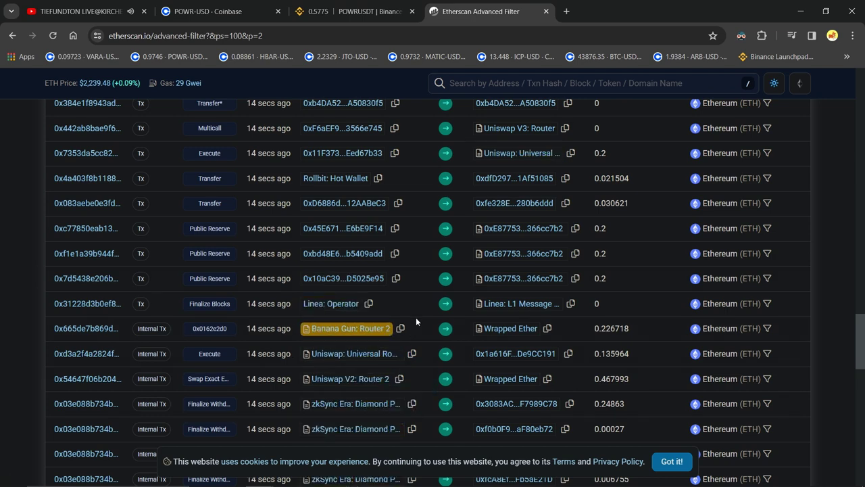
pyautogui.scroll(-2, 415, 321)
pyautogui.scroll(2, 416, 321)
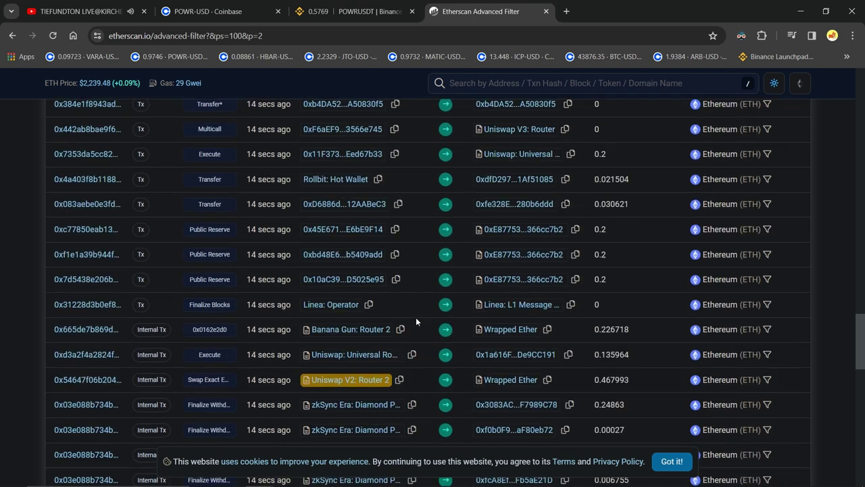
pyautogui.scroll(2, 415, 322)
pyautogui.scroll(2, 415, 321)
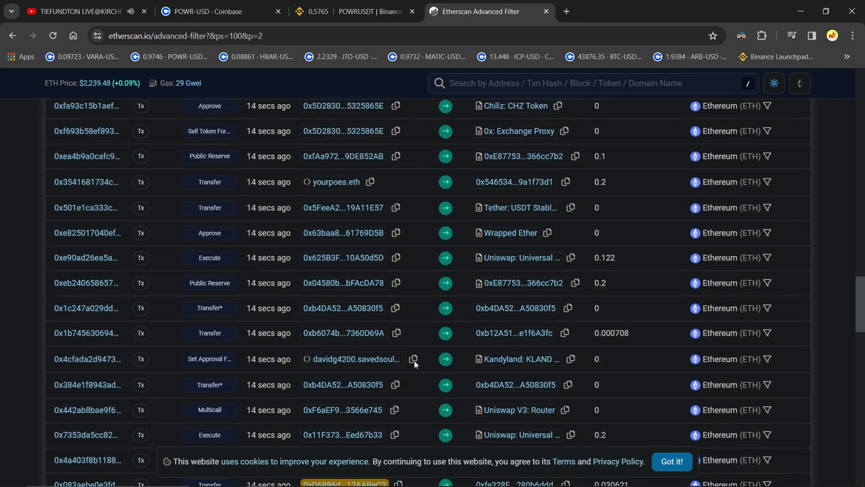
pyautogui.scroll(2, 414, 360)
pyautogui.scroll(2, 415, 365)
pyautogui.scroll(2, 418, 362)
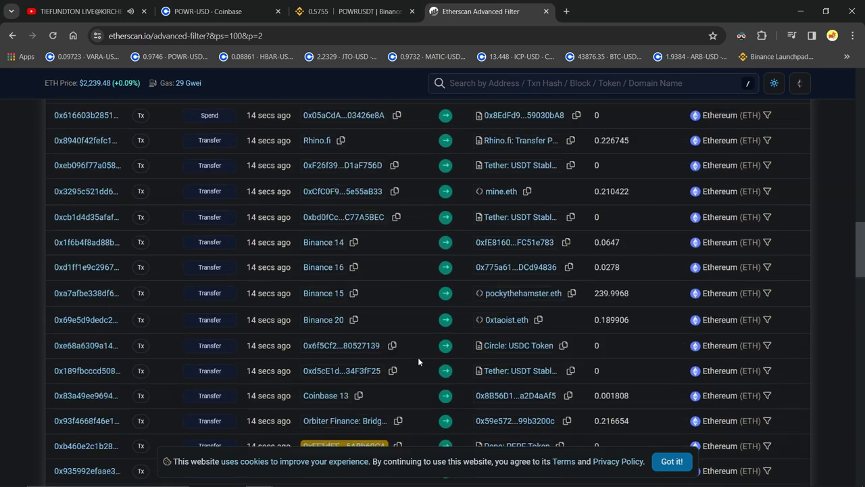
pyautogui.scroll(-3, 417, 361)
pyautogui.scroll(-3, 418, 358)
pyautogui.scroll(-3, 418, 359)
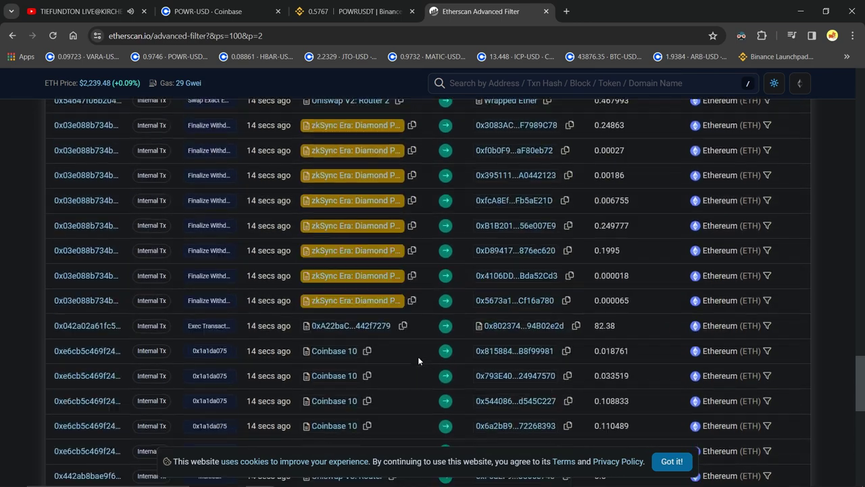
pyautogui.scroll(-3, 418, 359)
pyautogui.scroll(5, 418, 358)
pyautogui.scroll(5, 419, 359)
pyautogui.scroll(5, 418, 358)
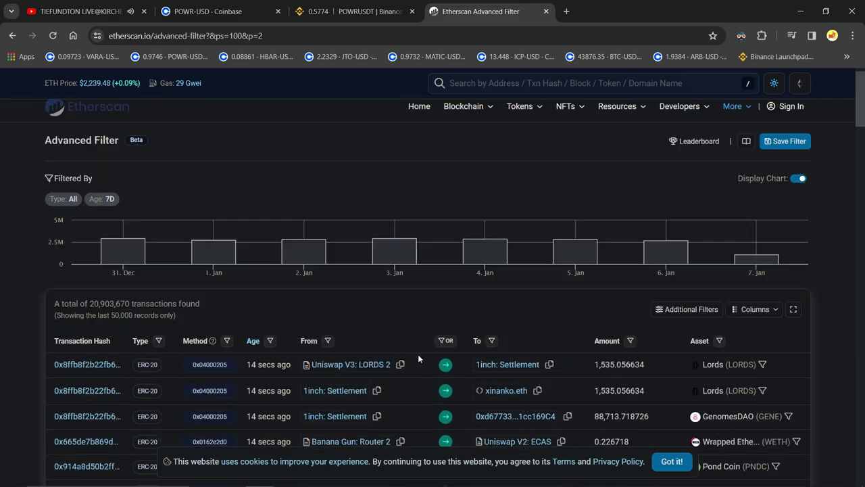
pyautogui.scroll(-2, 418, 354)
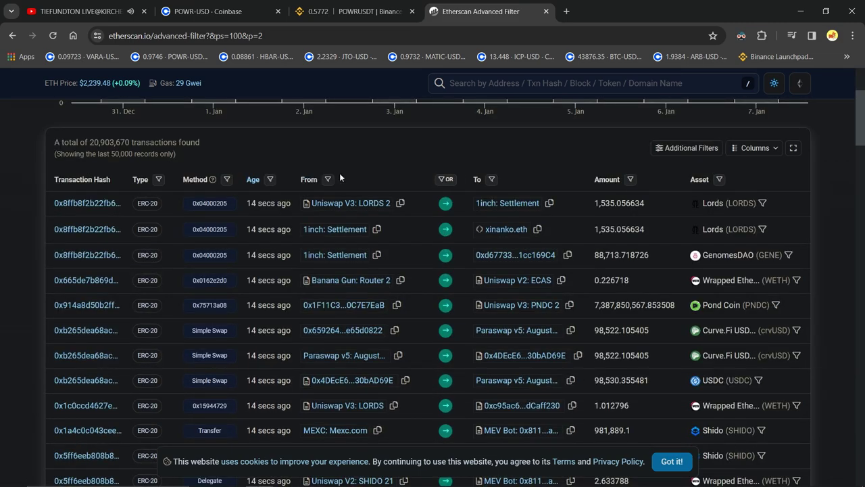
pyautogui.moveTo(857, 163); pyautogui.dragTo(836, 407)
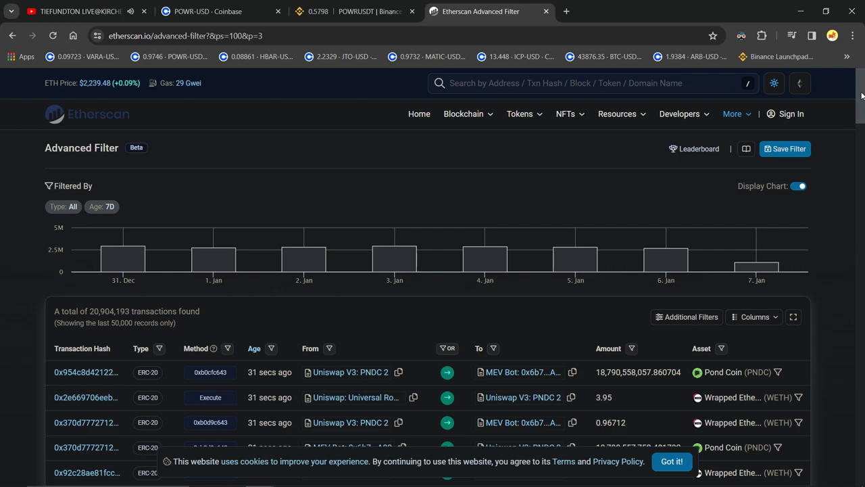
pyautogui.moveTo(862, 95); pyautogui.dragTo(859, 416)
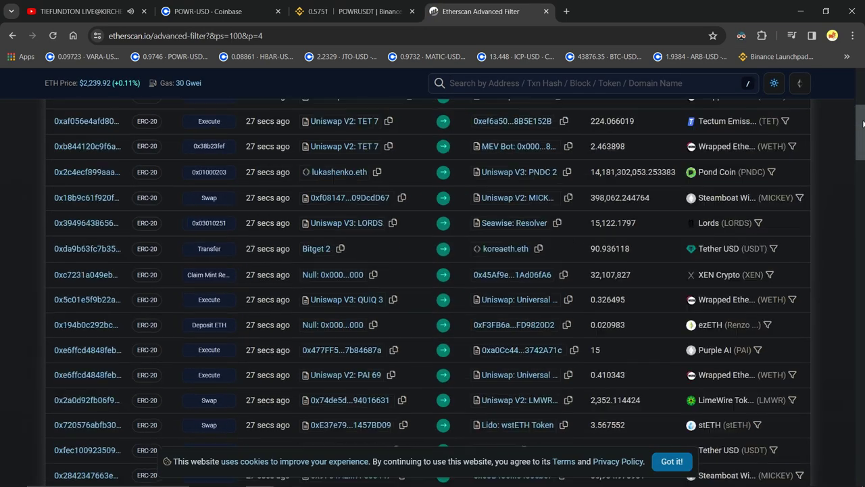
pyautogui.moveTo(863, 124); pyautogui.dragTo(864, 179)
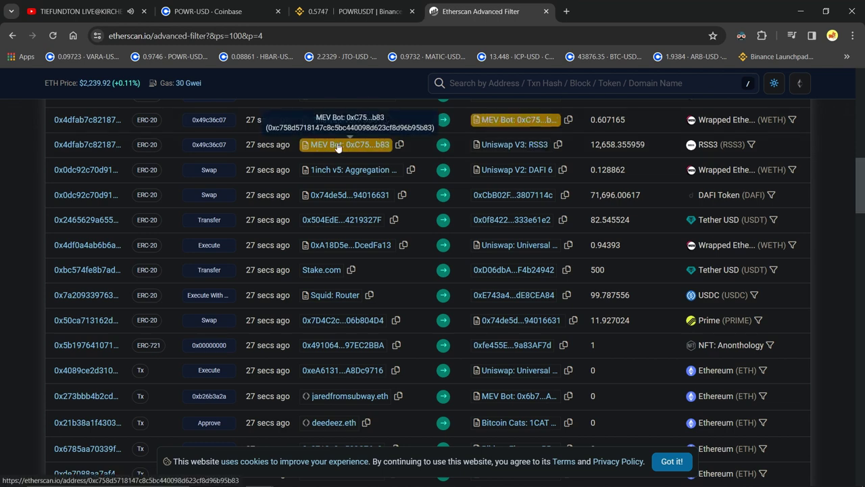
pyautogui.moveTo(860, 189); pyautogui.dragTo(864, 433)
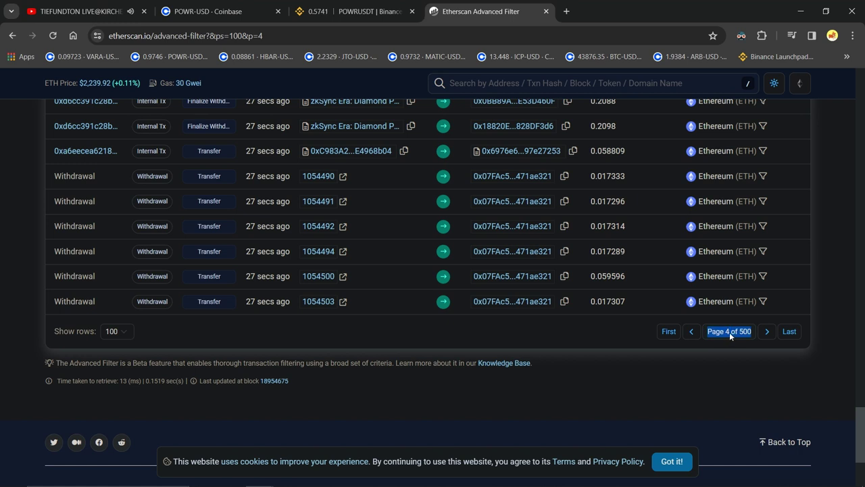
pyautogui.click(633, 337)
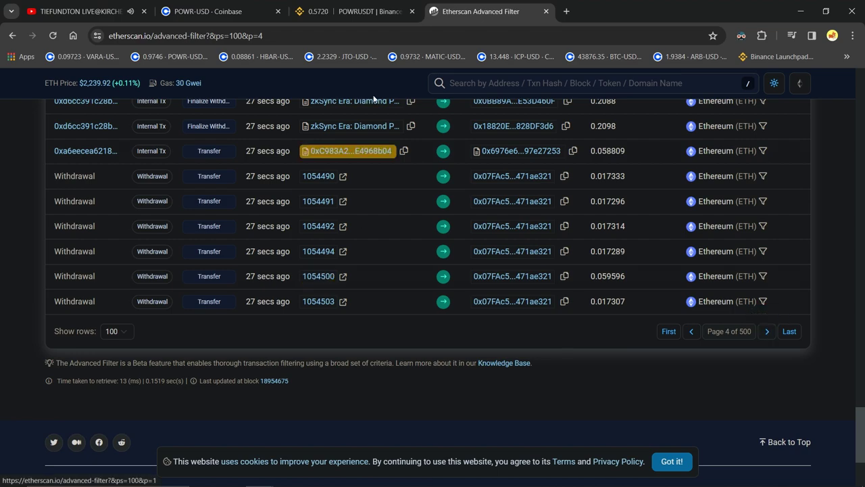
pyautogui.scroll(3, 431, 301)
pyautogui.scroll(7, 432, 301)
pyautogui.scroll(7, 432, 301)
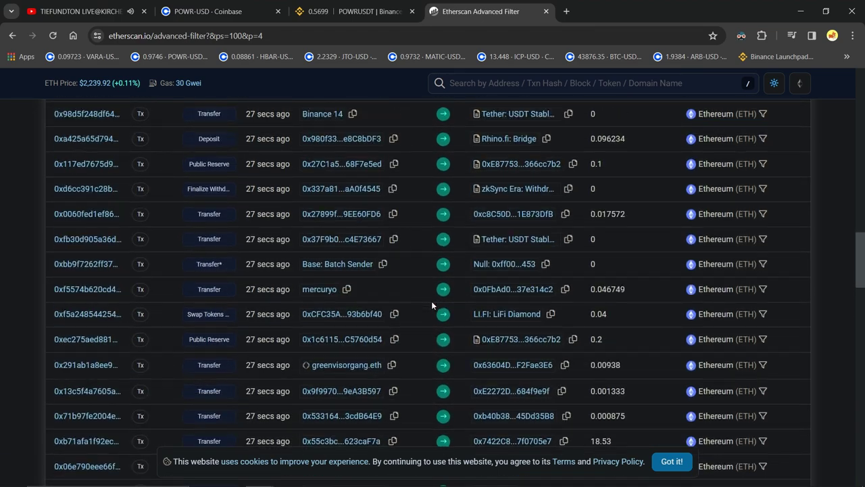
pyautogui.scroll(6, 431, 301)
pyautogui.scroll(3, 433, 306)
pyautogui.scroll(3, 433, 306)
pyautogui.scroll(1, 433, 305)
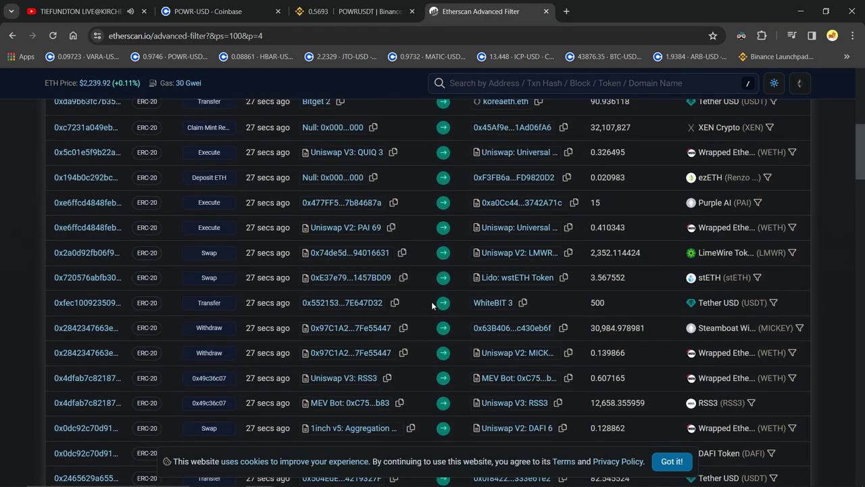
pyautogui.scroll(2, 434, 282)
pyautogui.scroll(3, 433, 283)
pyautogui.scroll(1, 433, 283)
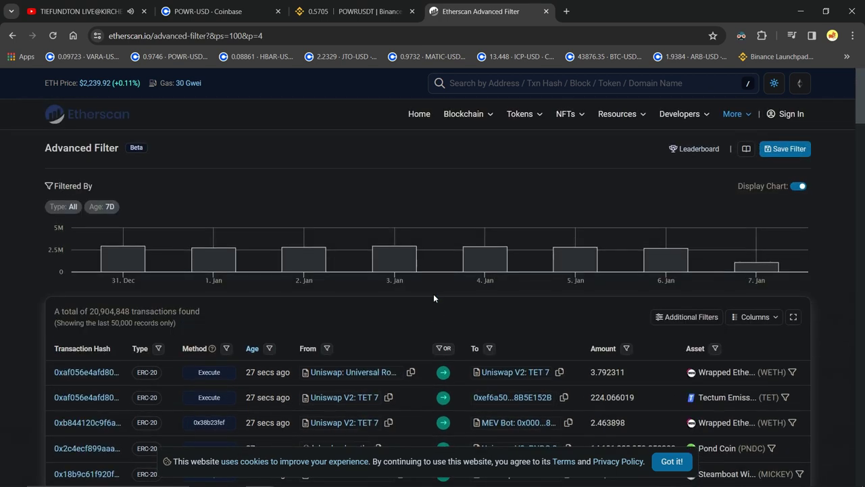